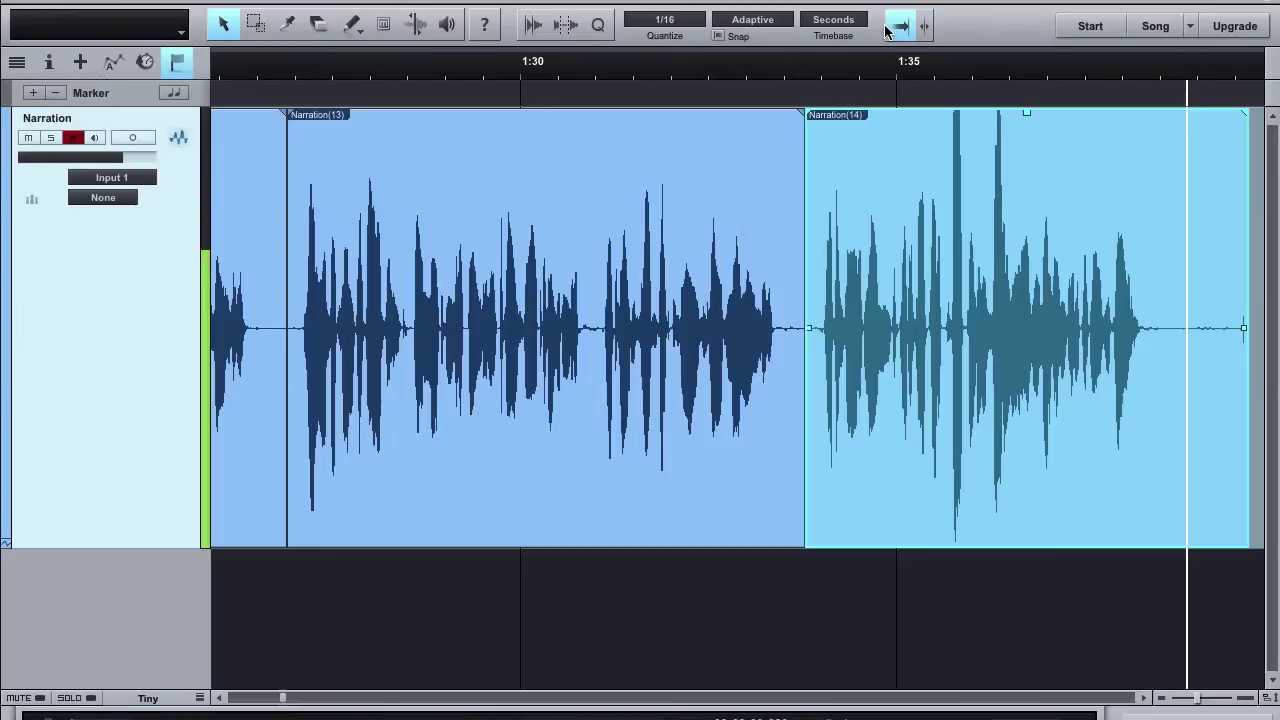
key(super+Tab)
key(super+Tab)
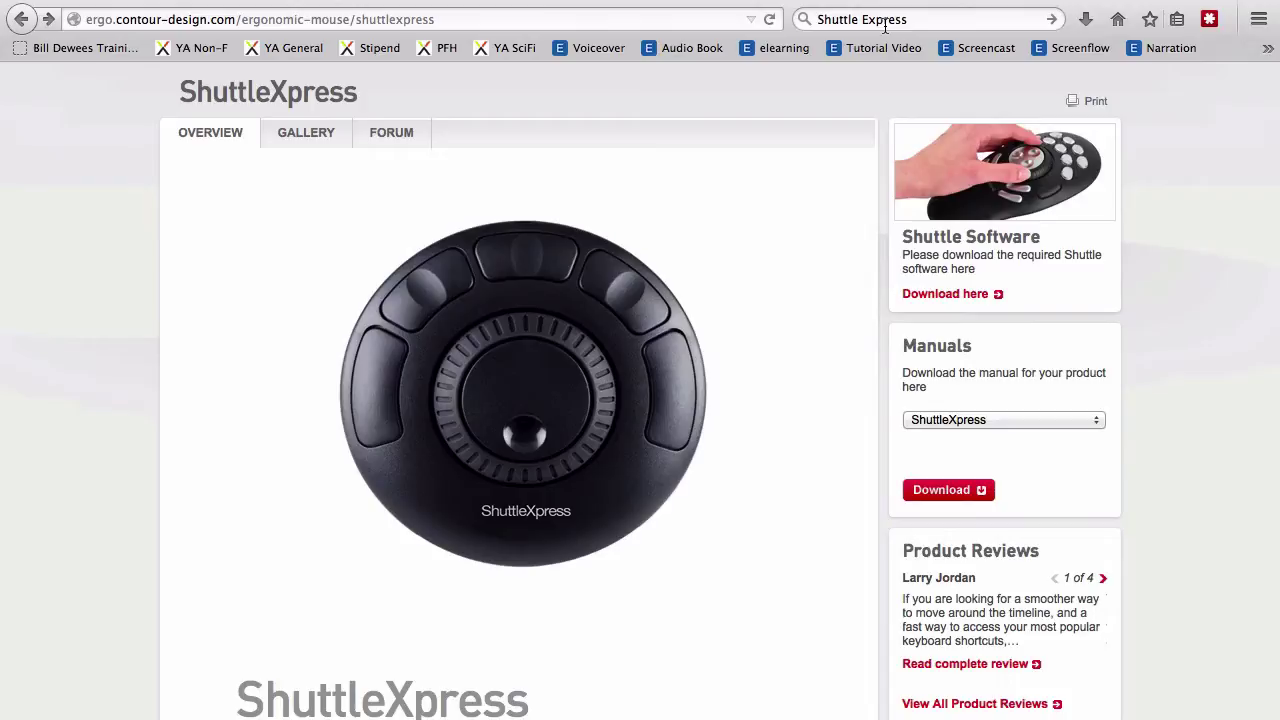
key(super+bracketleft)
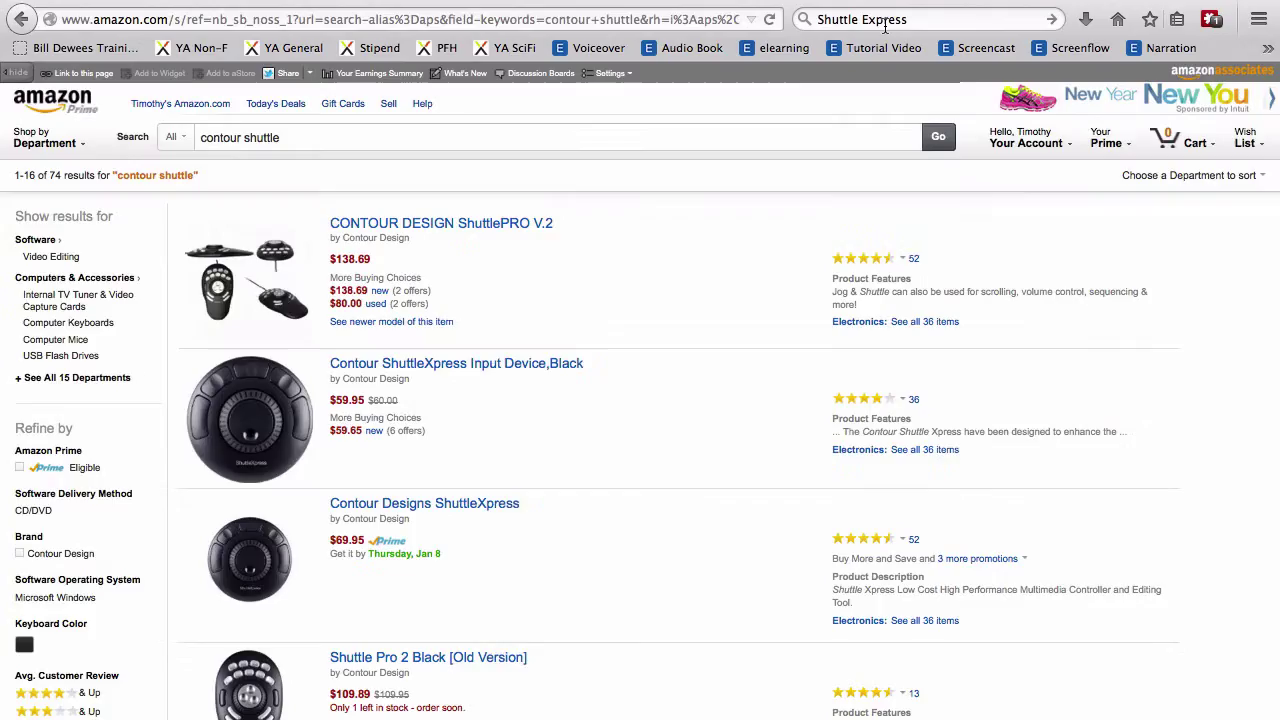
key(super+bracketleft)
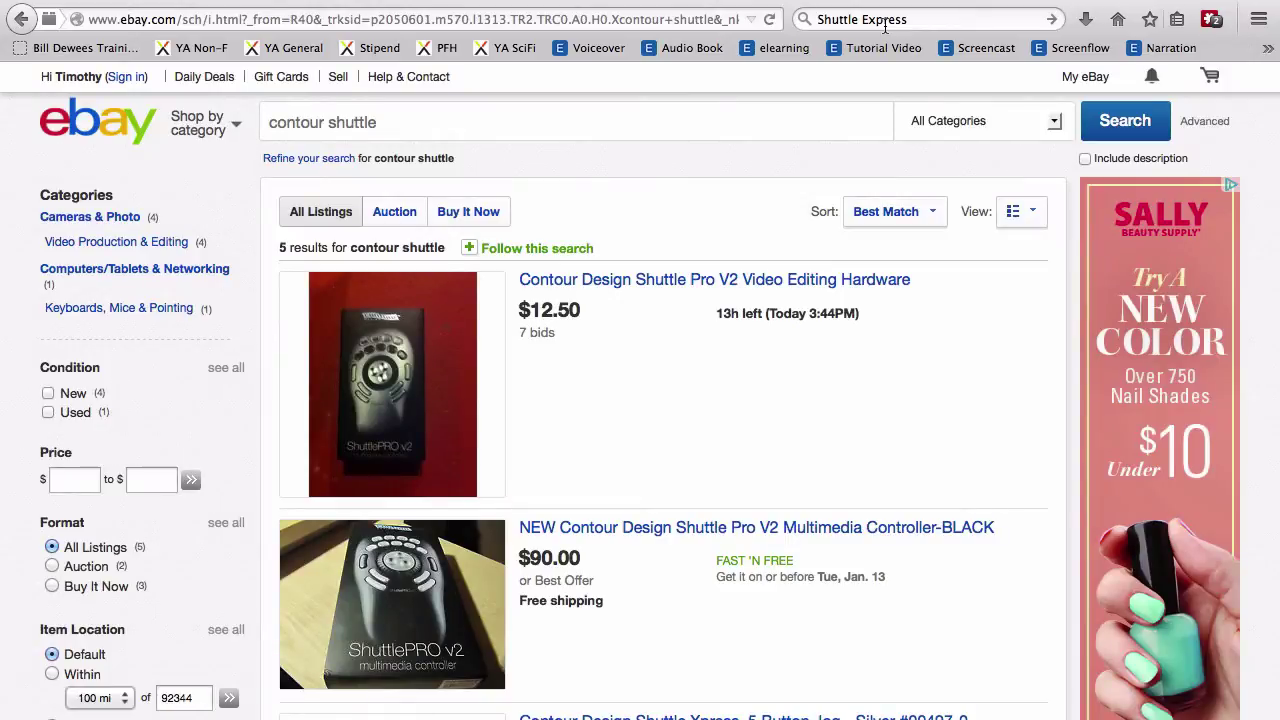
key(super+bracketright)
key(super+bracketright)
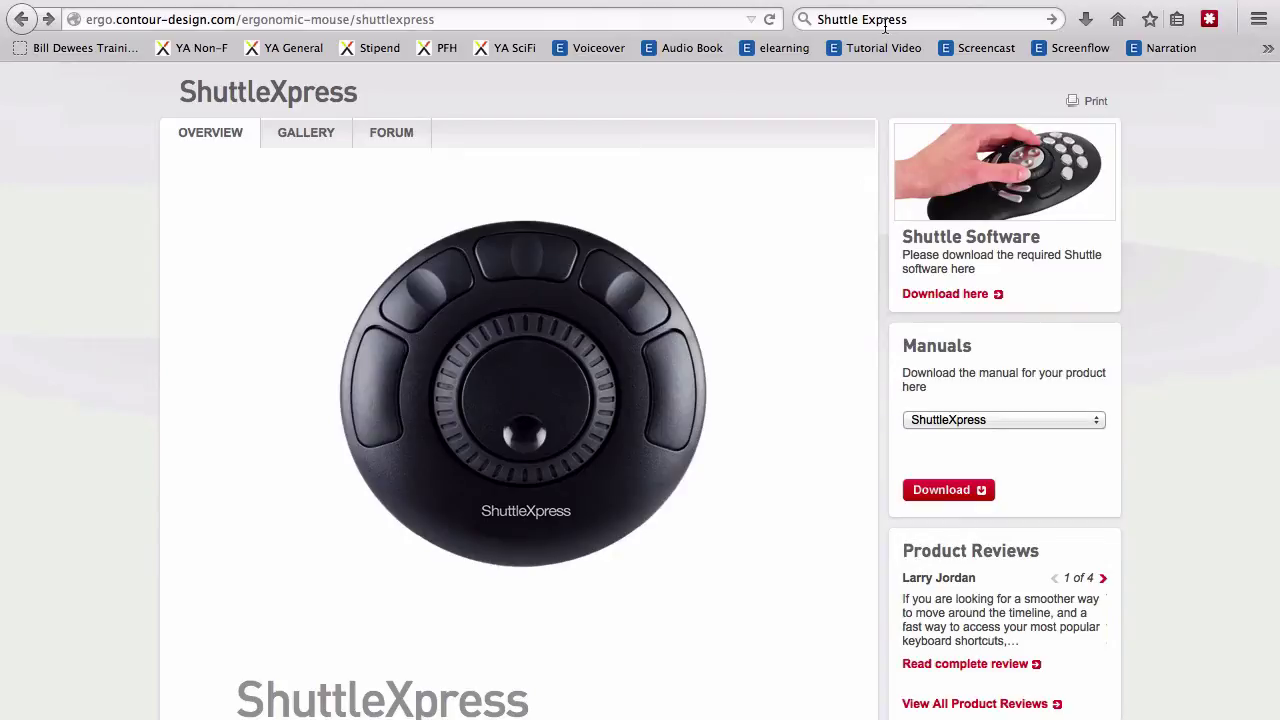
key(super+Tab)
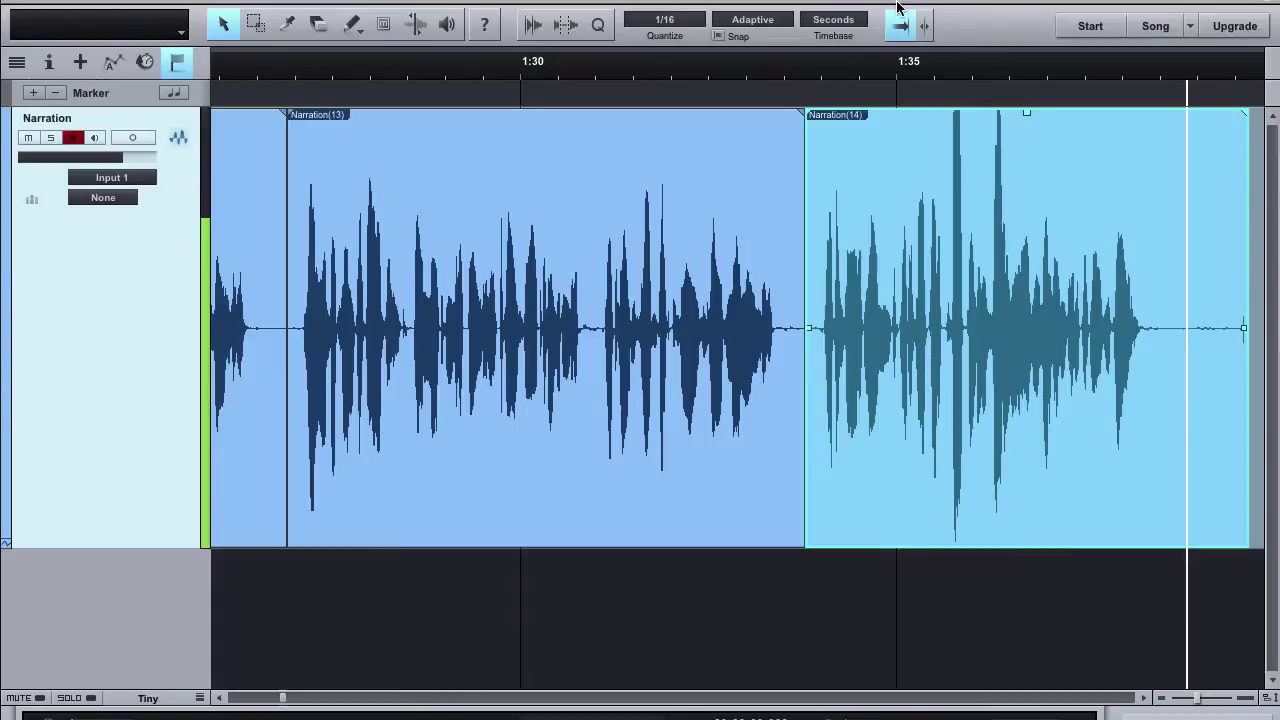
Open Shuttle Settings from the menu-bar icon and review the Studio One ShuttleXpress mappings.
click(899, 26)
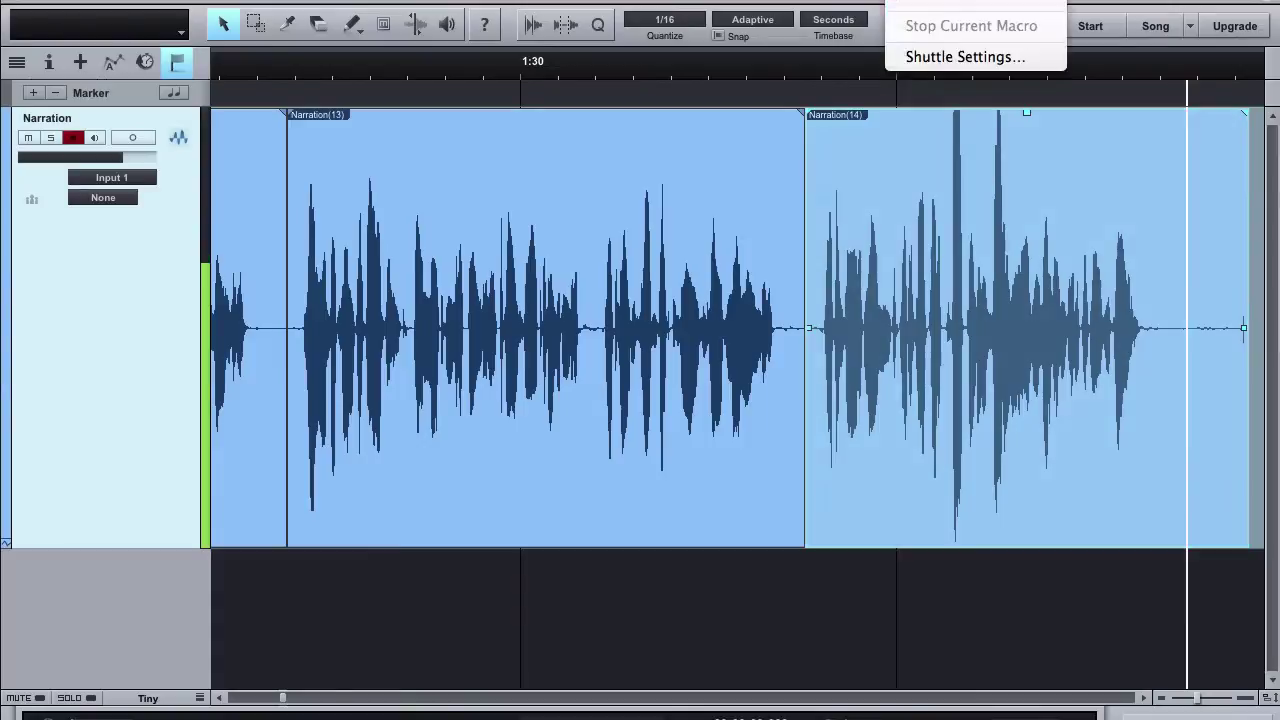
click(911, 62)
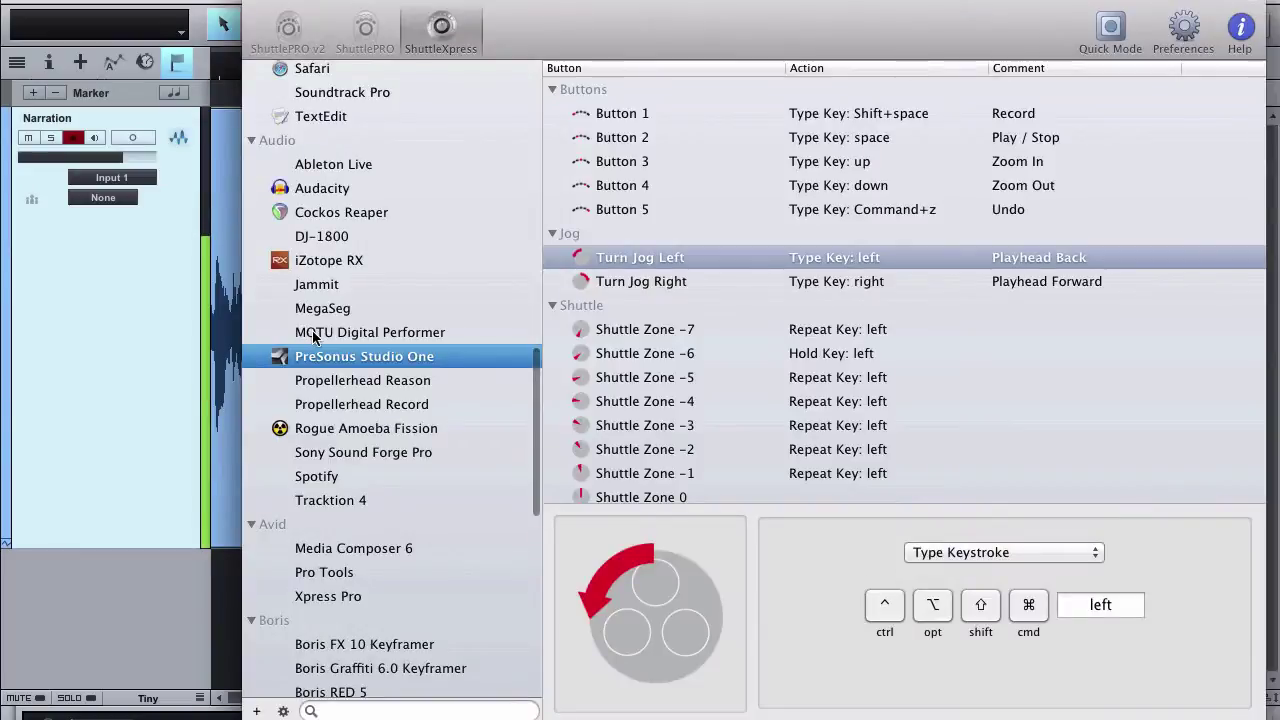
scroll(313, 338, down, 2)
scroll(313, 338, down, 2)
scroll(313, 338, up, 5)
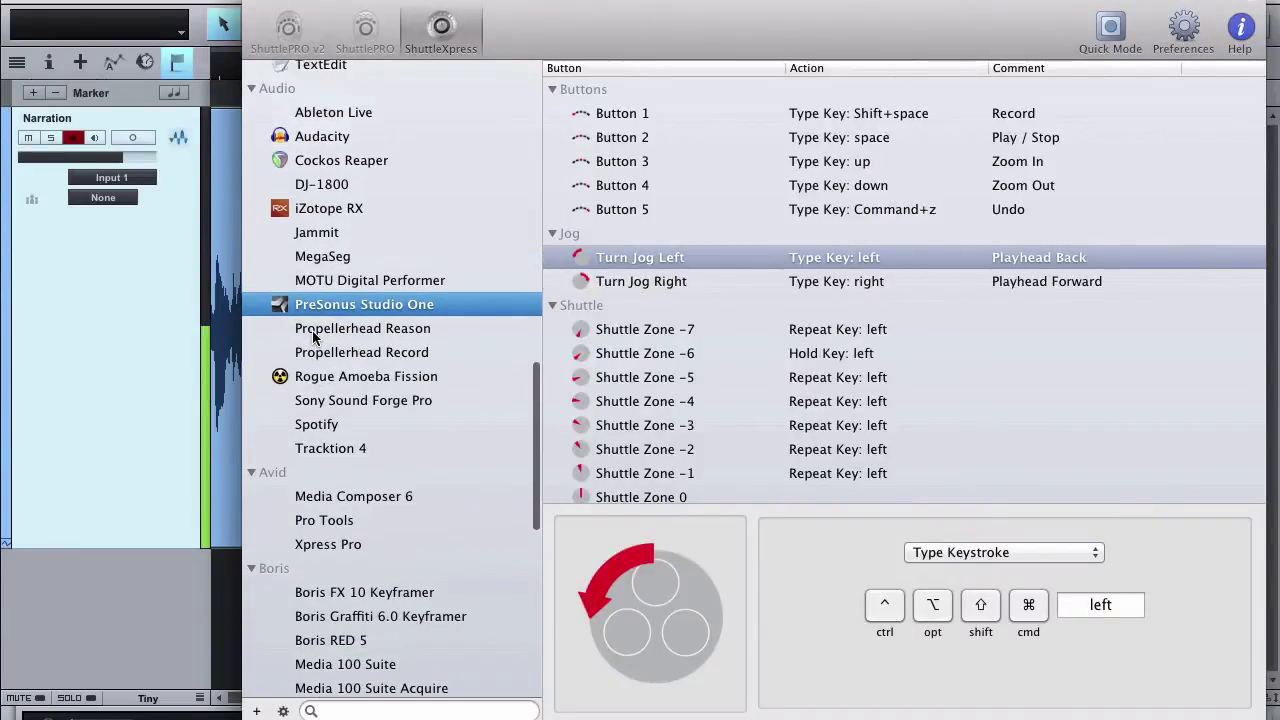
scroll(313, 338, up, 4)
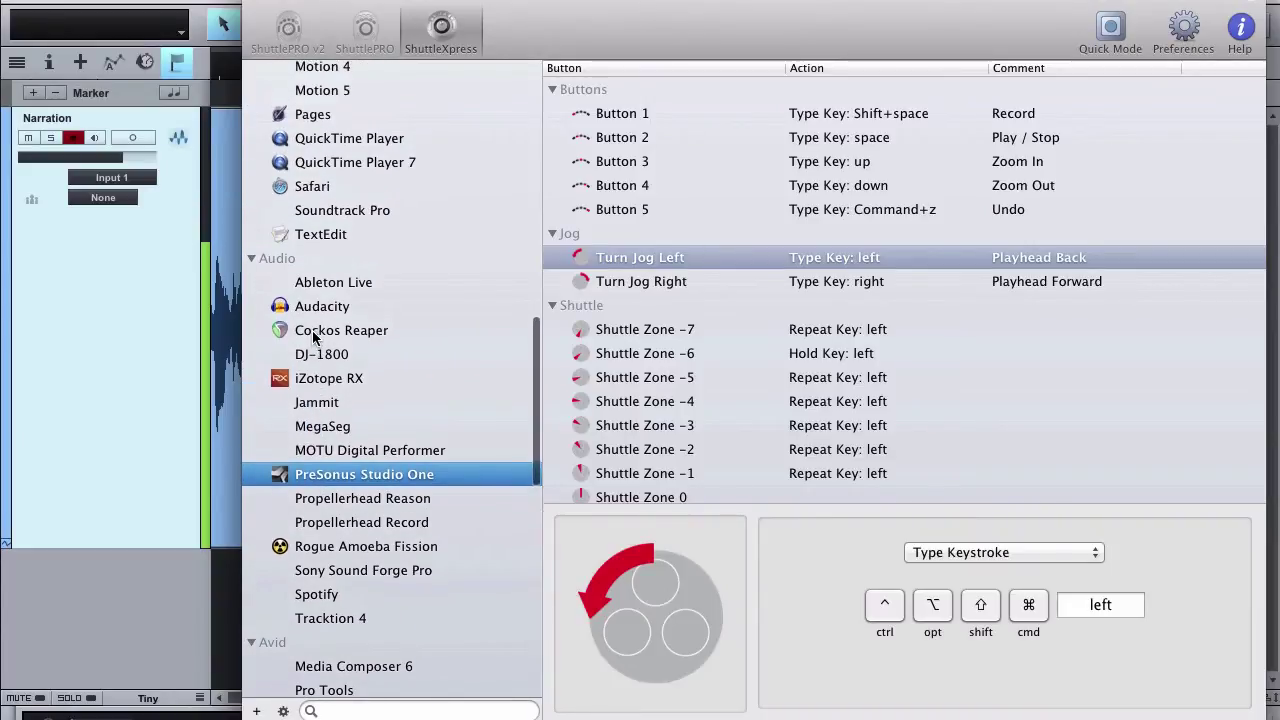
scroll(313, 338, down, 2)
scroll(313, 338, down, 2)
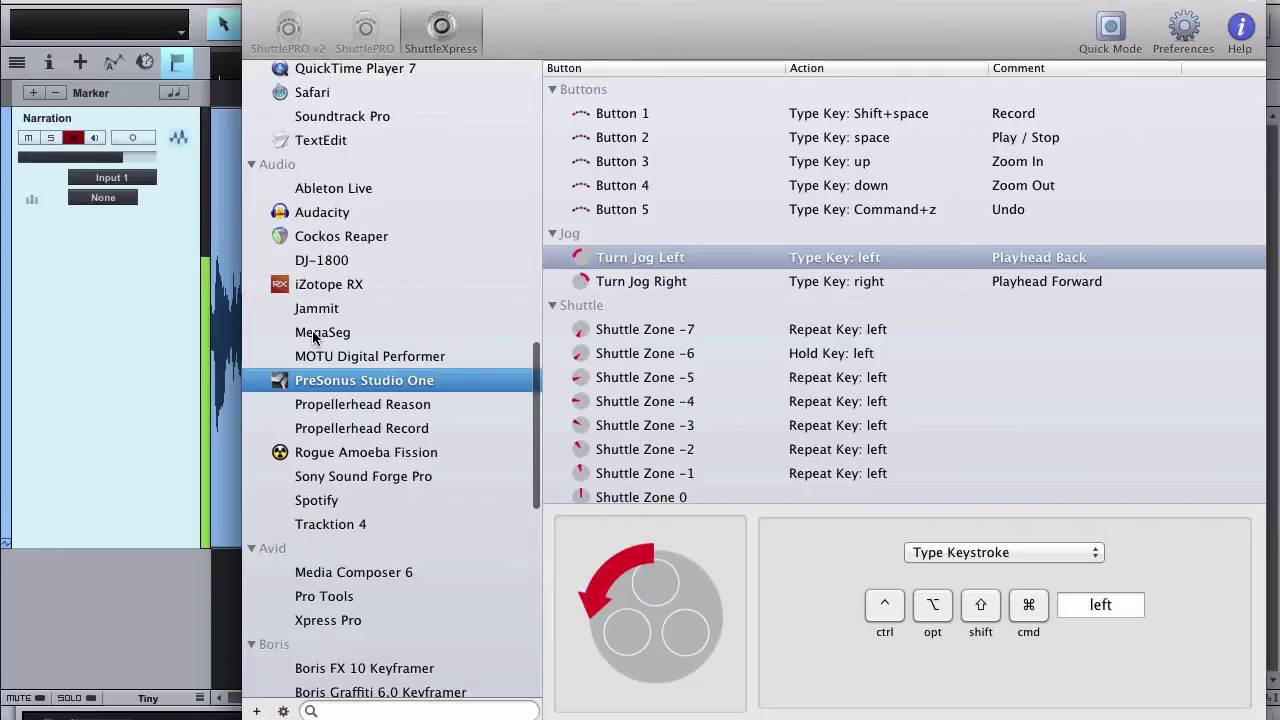
key(super+Tab)
key(super+Tab)
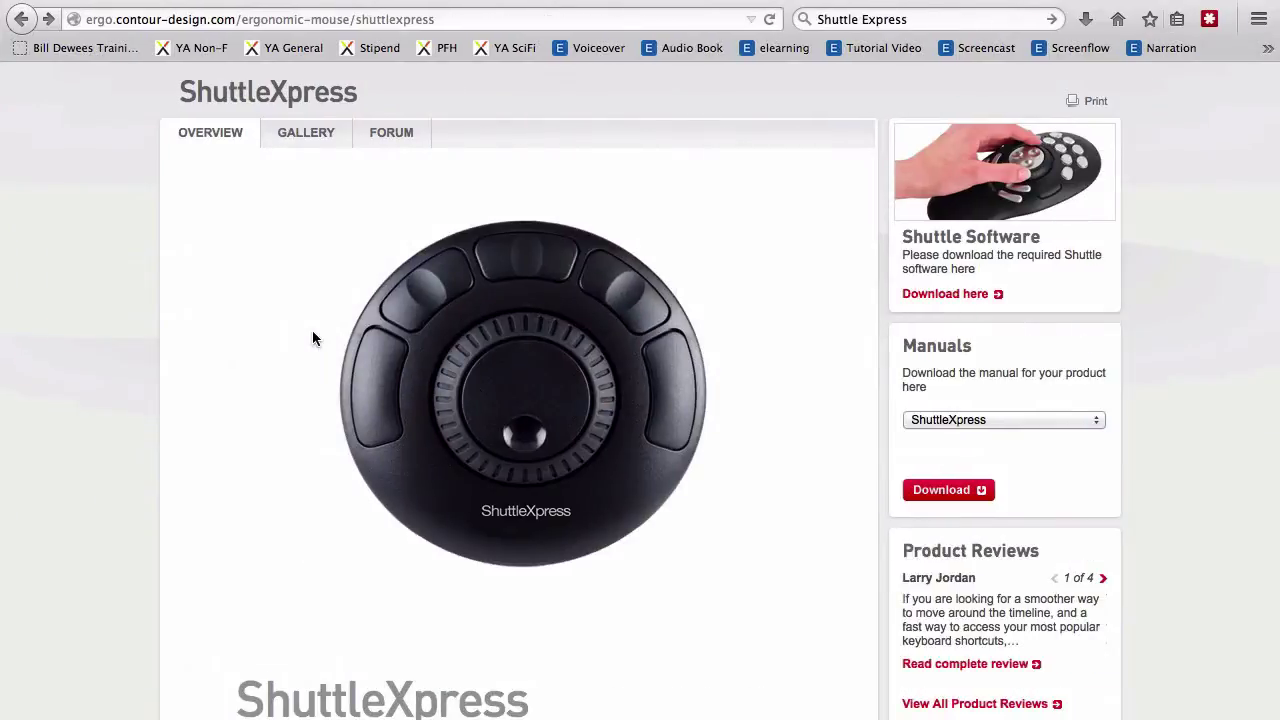
key(ctrl+Tab)
key(ctrl+Tab)
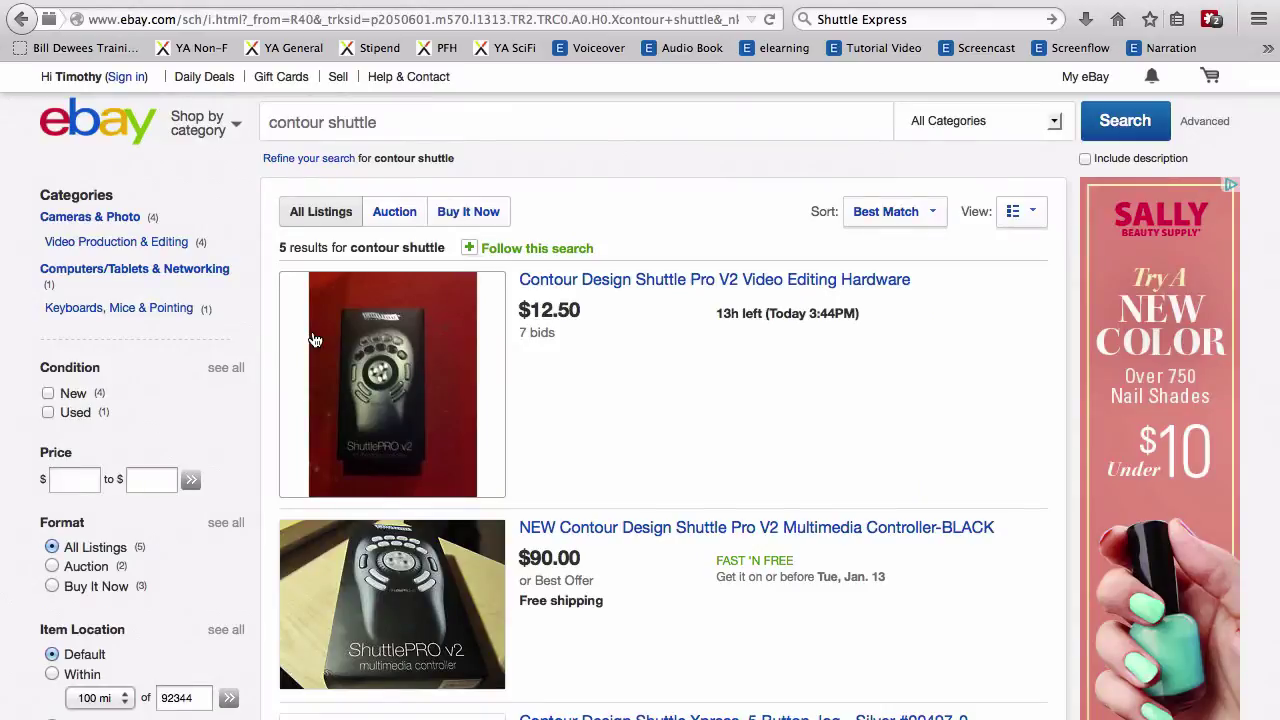
key(ctrl+shift+Tab)
key(ctrl+shift+Tab)
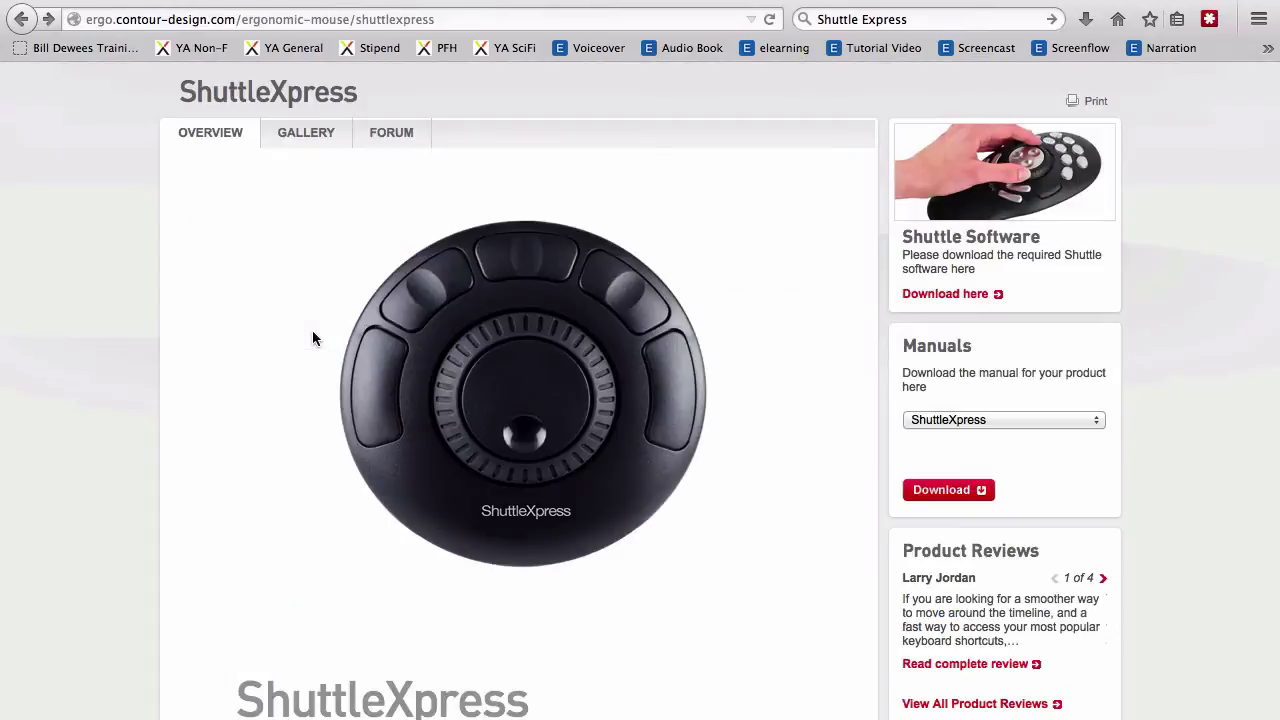
key(super+Tab)
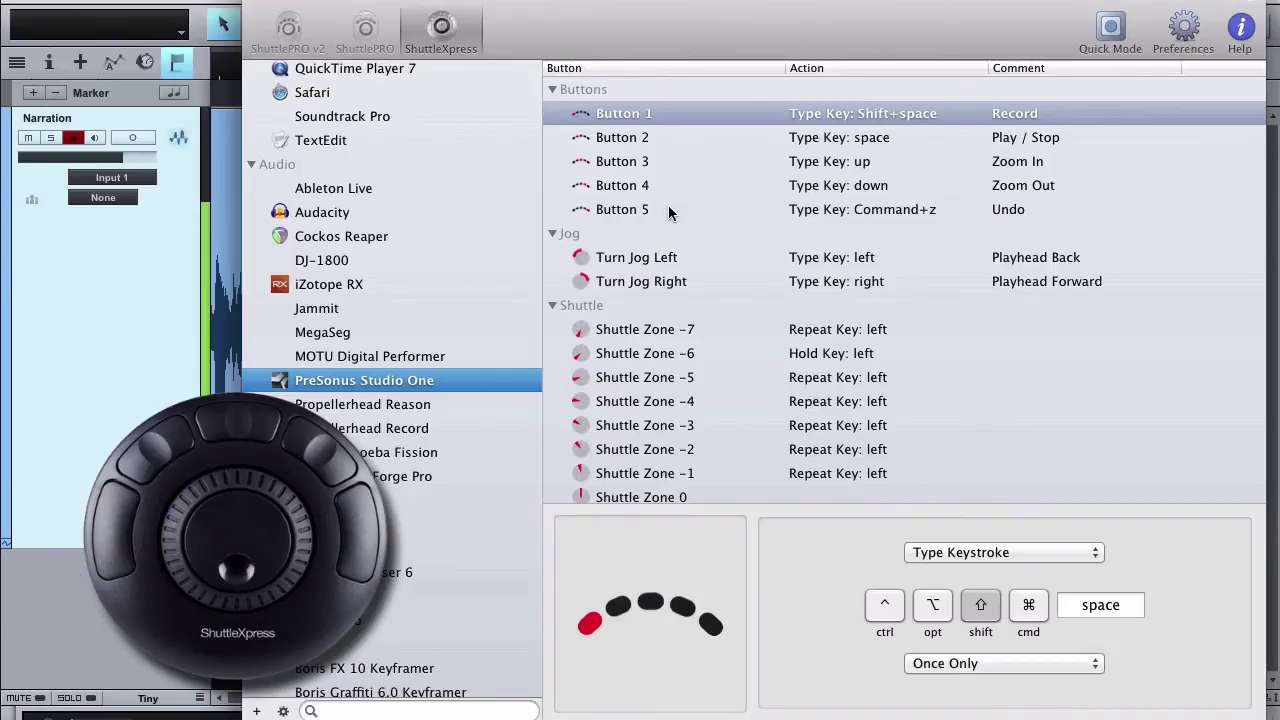
key(Down)
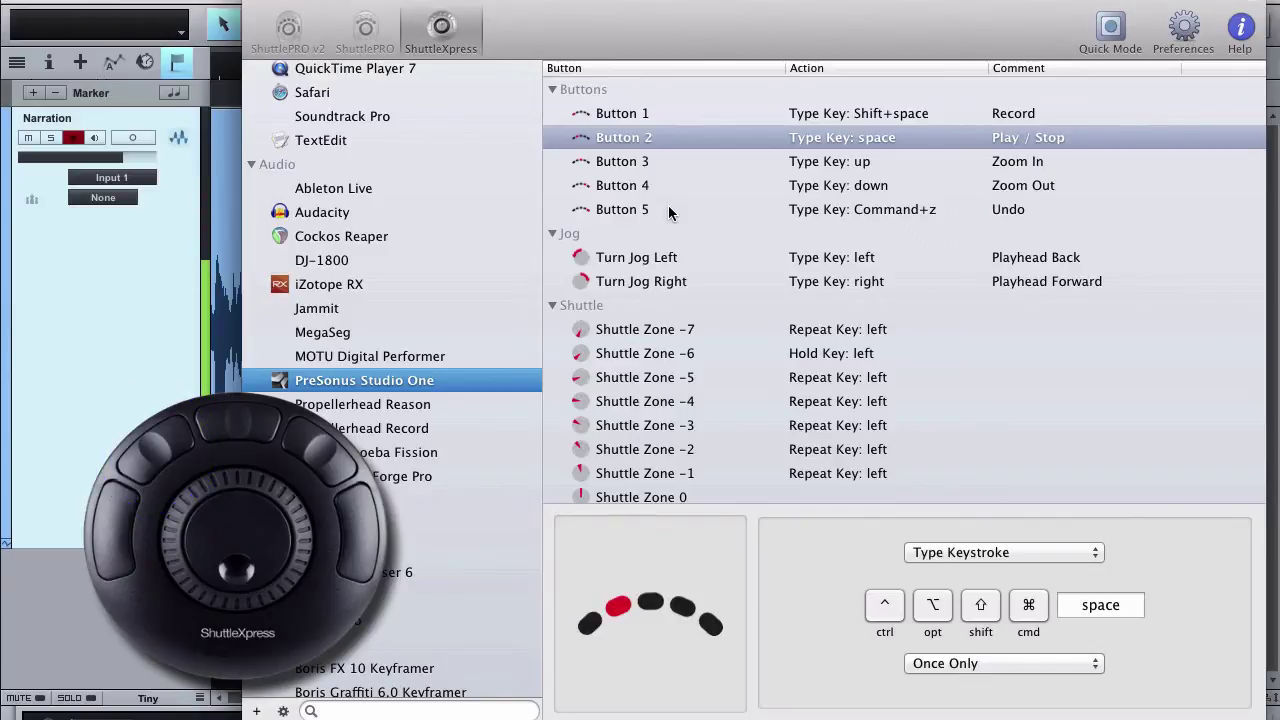
key(Down)
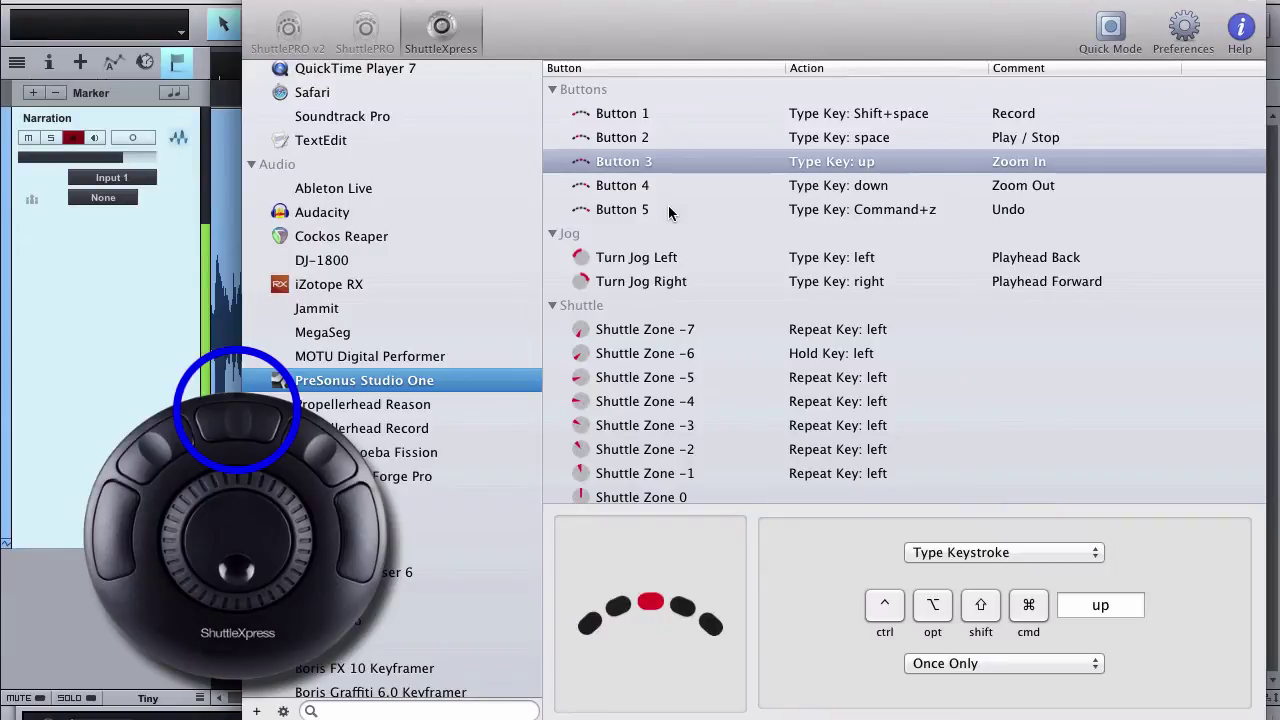
key(Down)
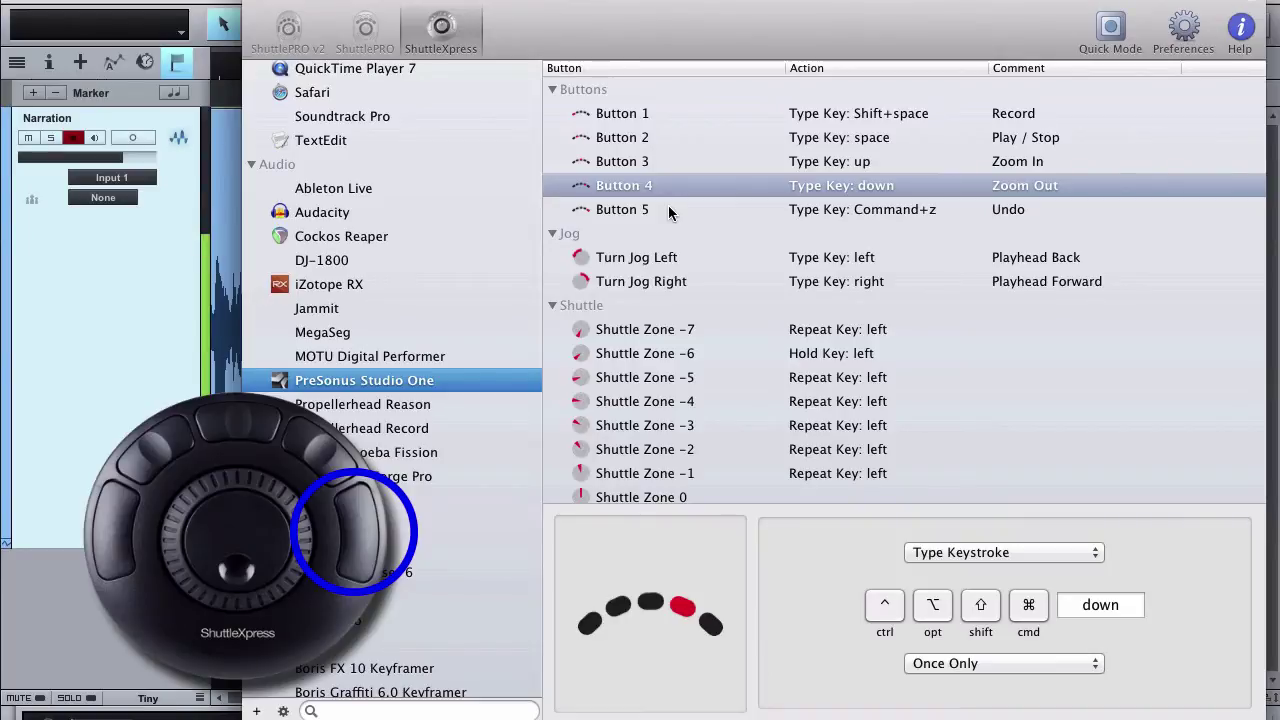
key(Down)
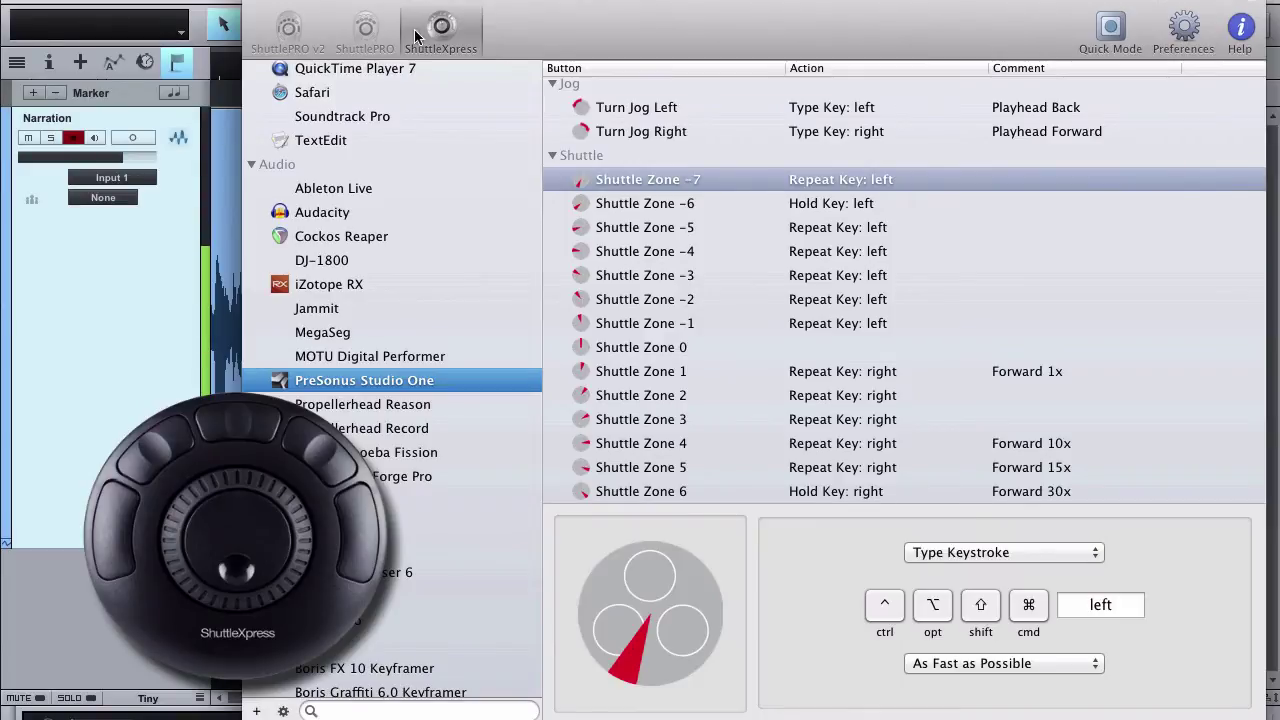
key(super+Tab)
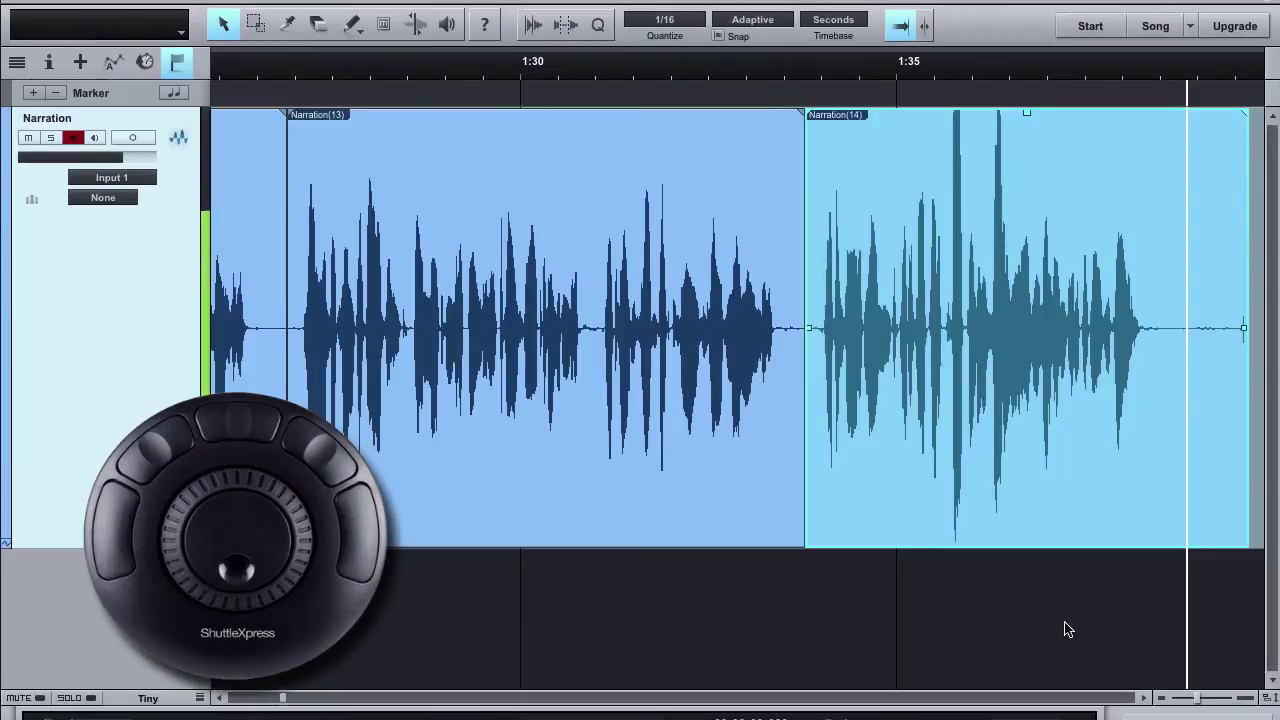
key(Left)
key(Left)
key(Left)
key(Left)
key(Left)
key(Left)
key(Left)
key(Left)
key(Left)
key(Left)
key(Left)
key(Left)
key(Left)
key(Left)
key(Left)
key(Left)
key(Right)
key(Right)
key(Right)
key(Right)
key(Right)
key(Right)
key(Right)
key(Right)
key(Right)
key(Right)
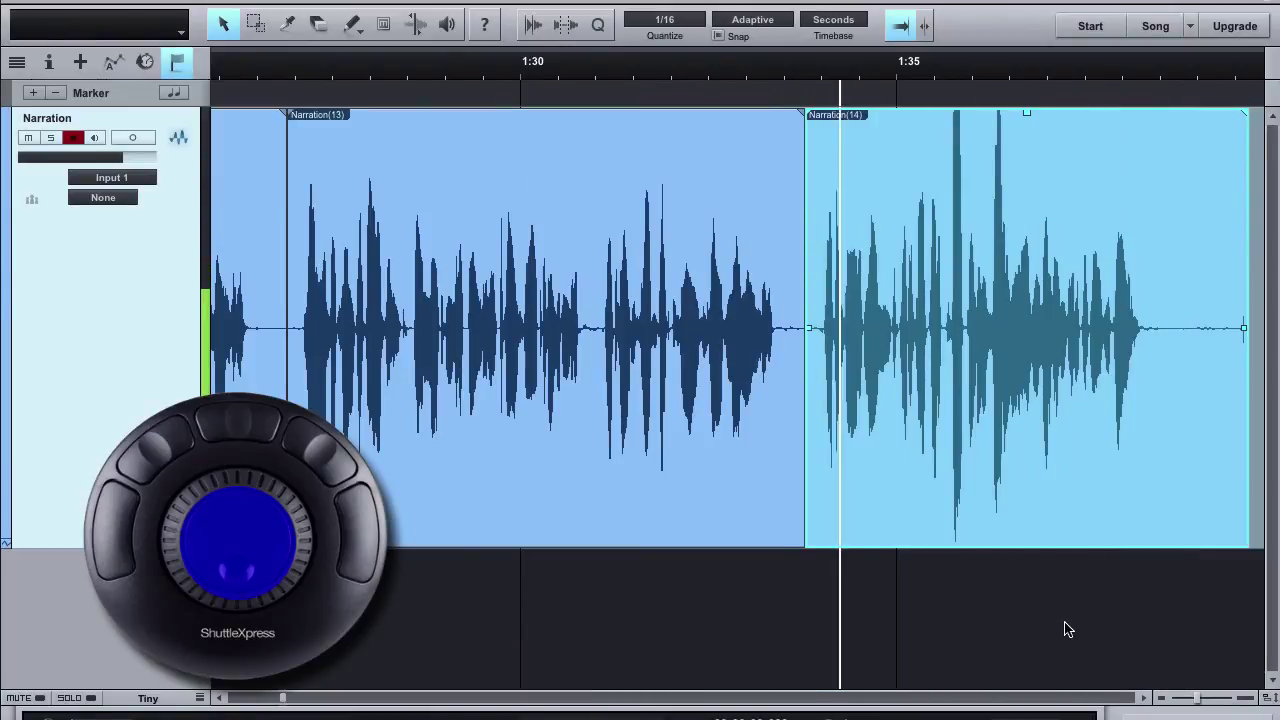
key(Right)
key(Right)
key(Right)
key(Right)
key(Right)
key(Right)
key(Right)
key(Left)
key(Left)
key(Right)
key(Right)
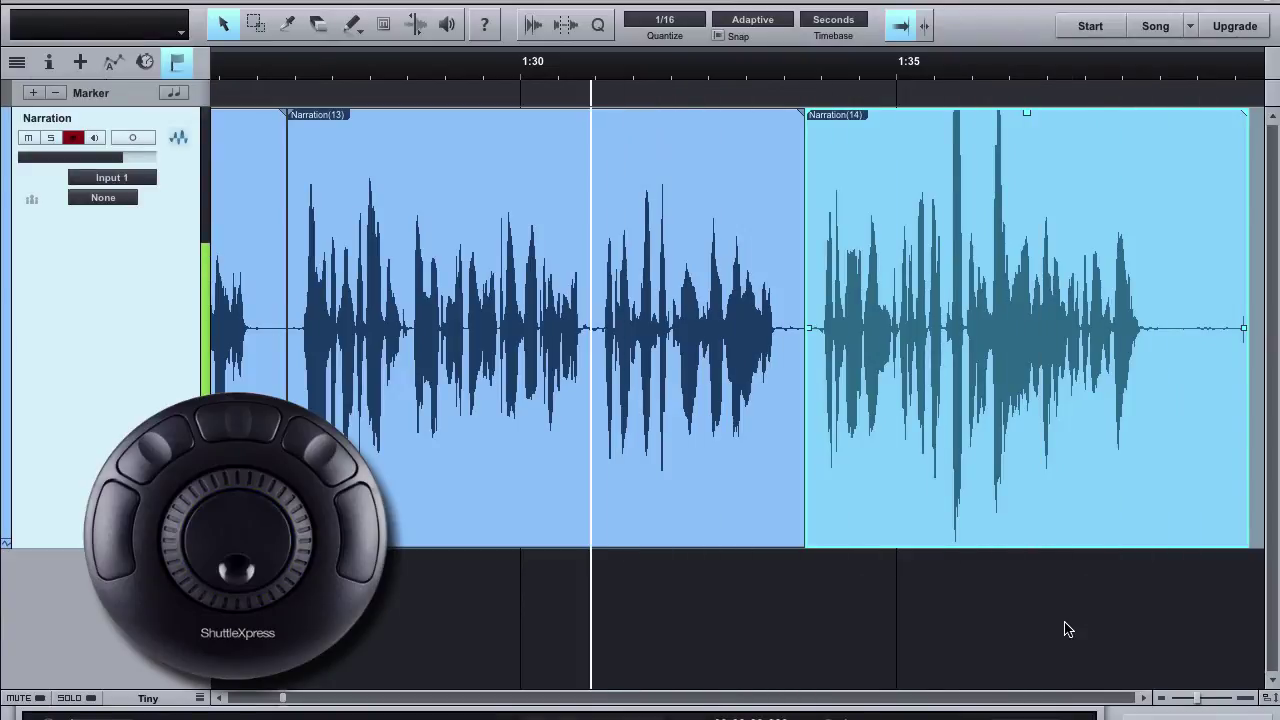
key(space)
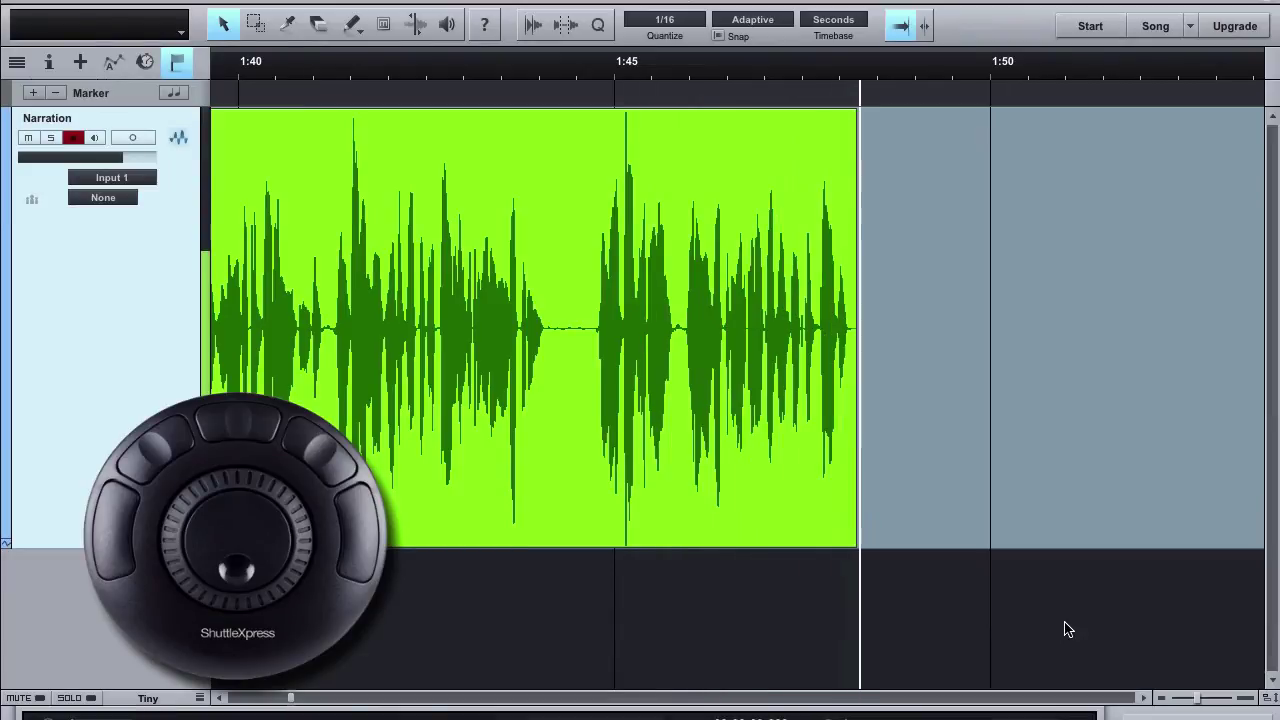
Stop the narration recording at 1:50, rewind into the take, and play it back.
key(space)
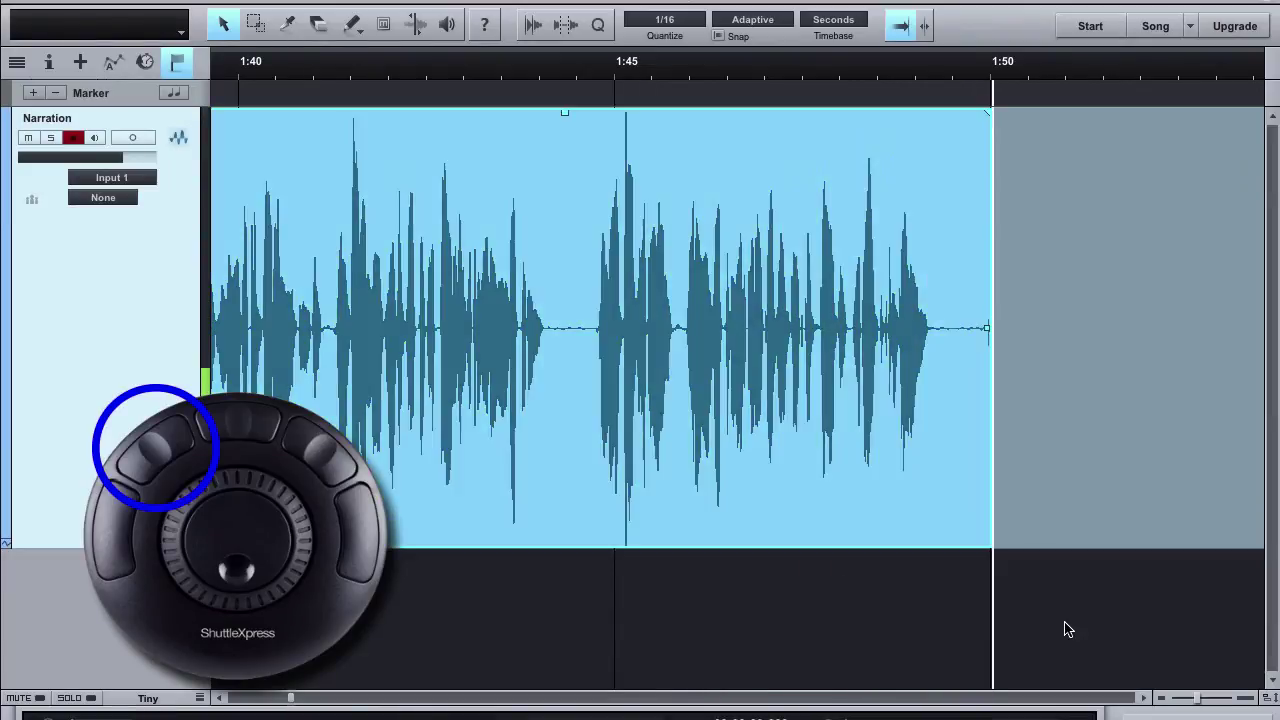
key(KP_Subtract)
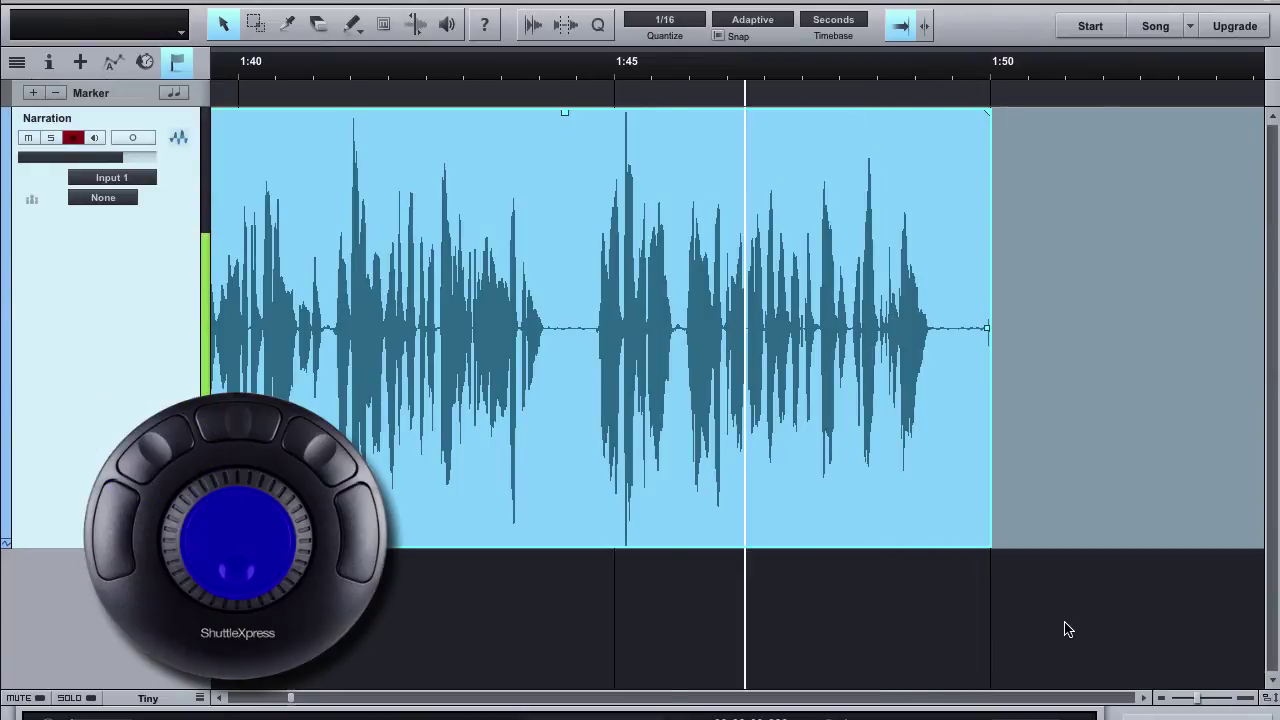
key(space)
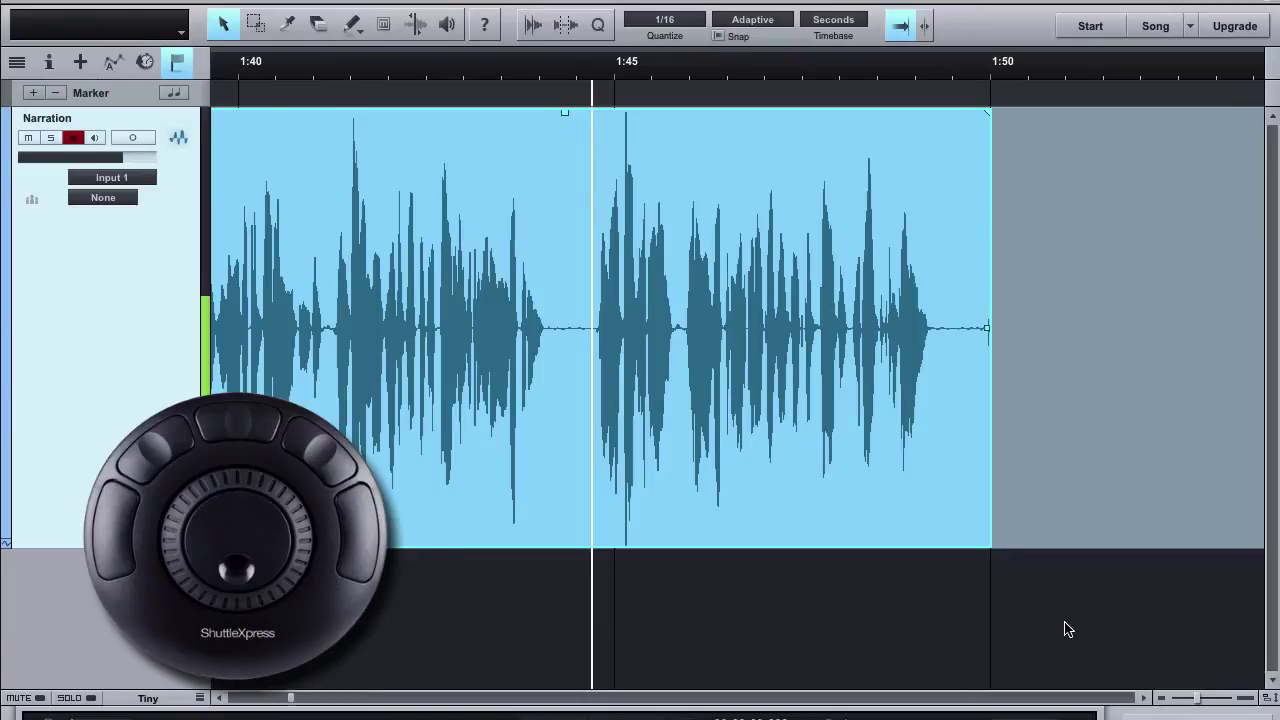
Punch back in a few seconds earlier and record narration until about 2:07.
key(KP_Subtract)
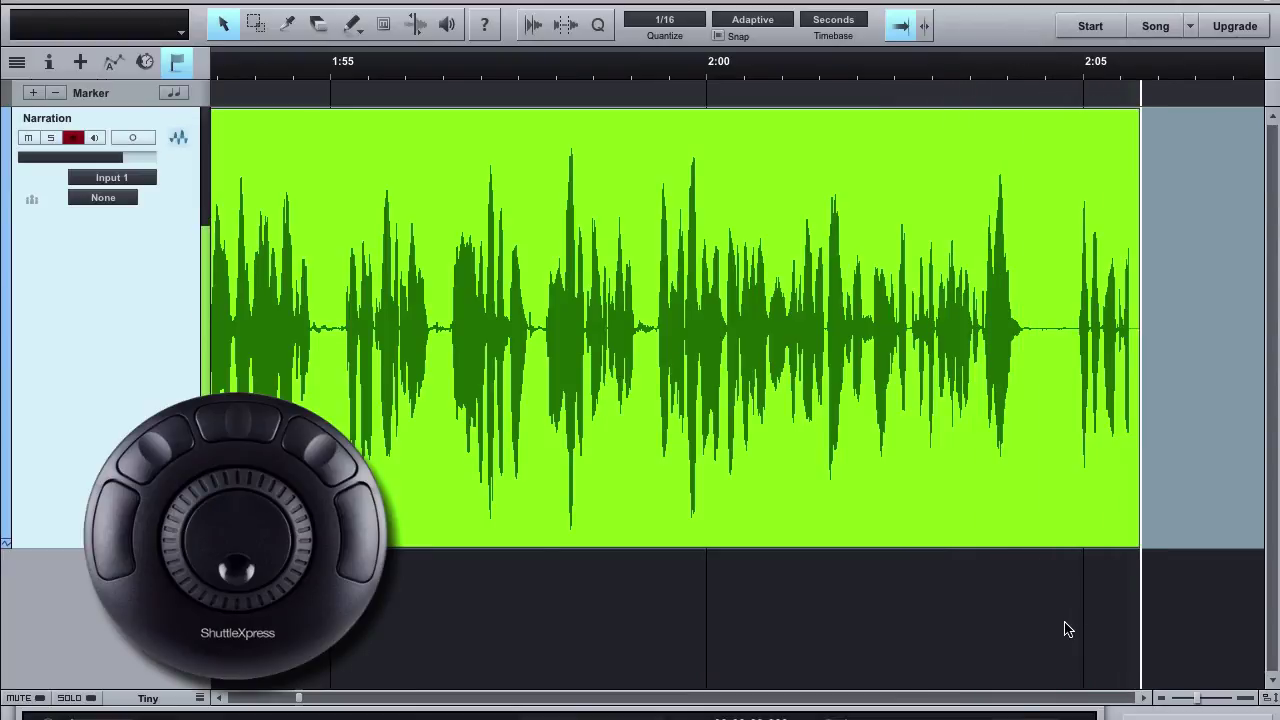
key(space)
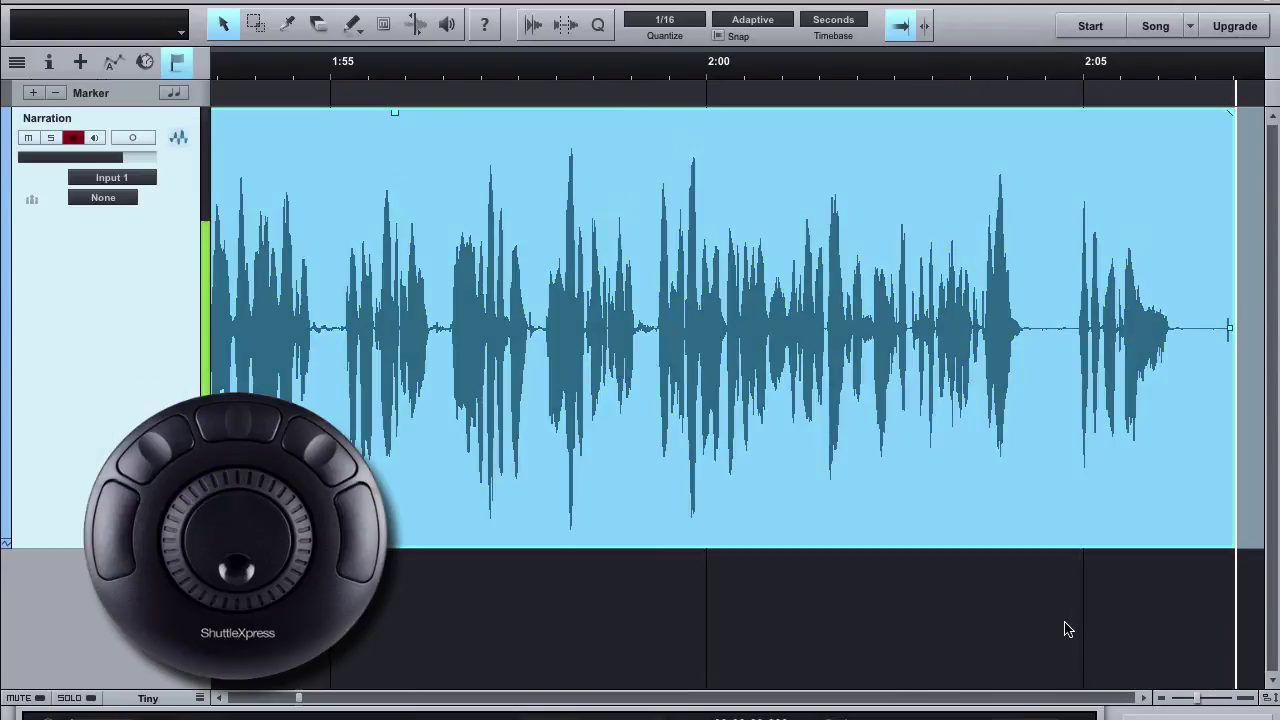